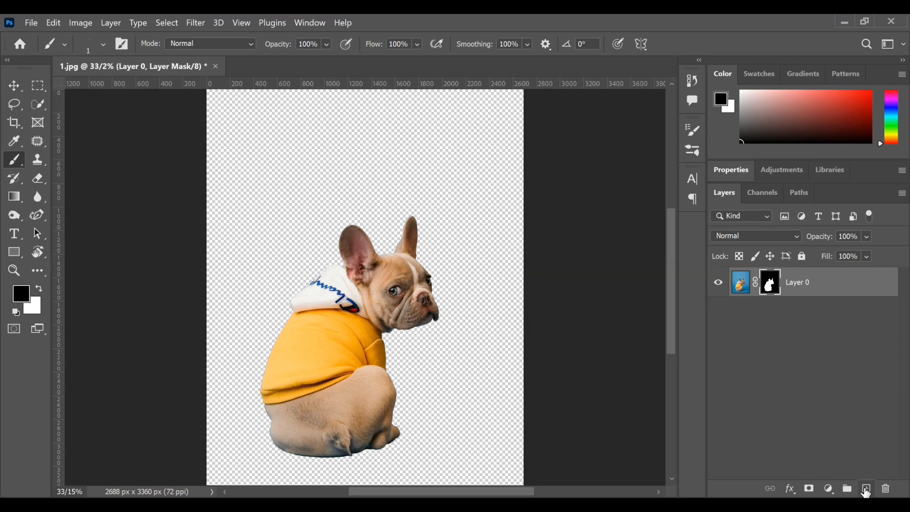
Step: Add a new layer beneath the cut-out dog and fill it with a medium blue as the background
left_click(866, 488)
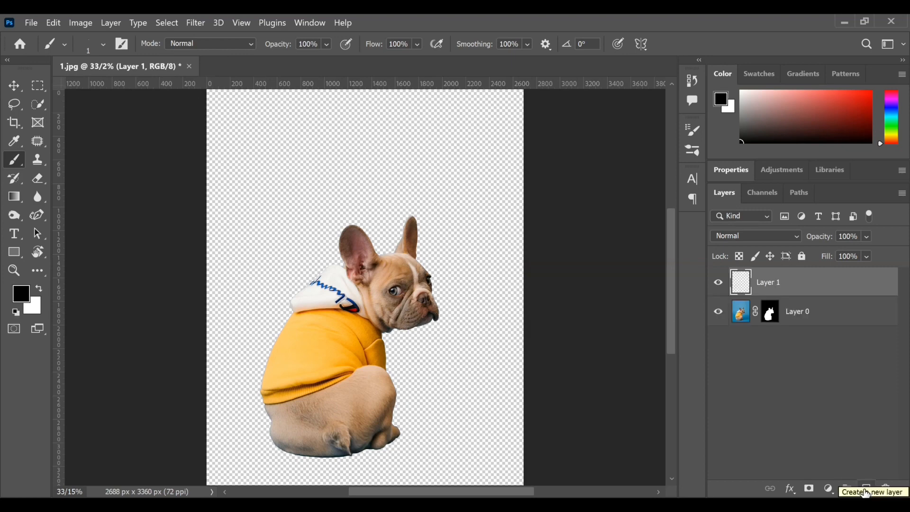
left_click_drag(809, 288, 761, 362)
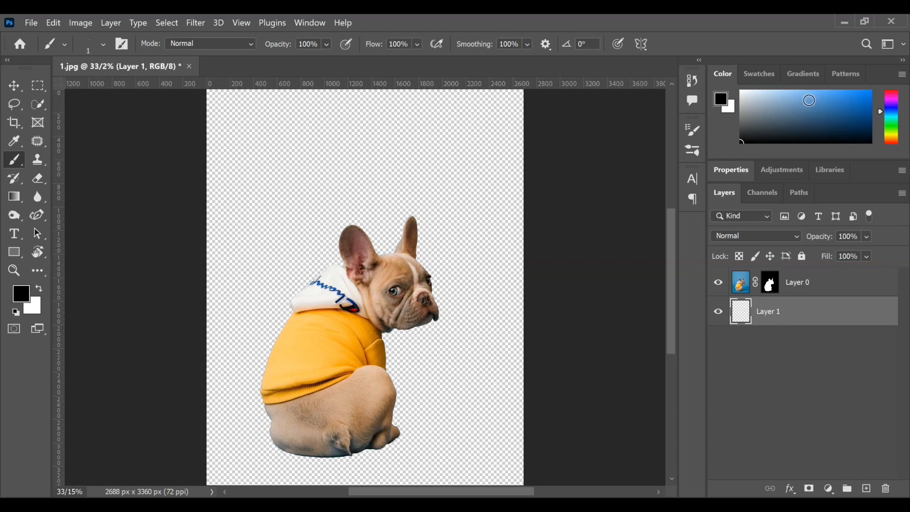
left_click(809, 100)
key("alt+BackSpace")
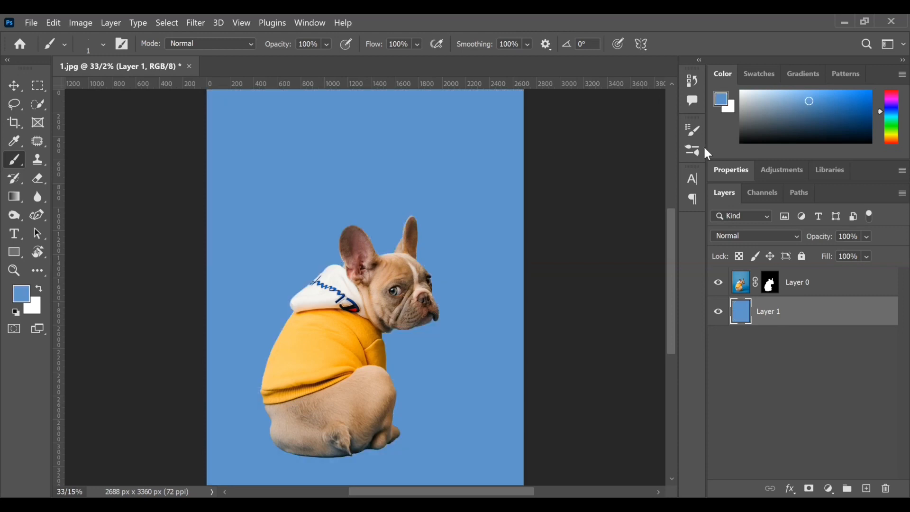
Step: Add the capital letter D as a text layer above the dog layer
left_click(13, 233)
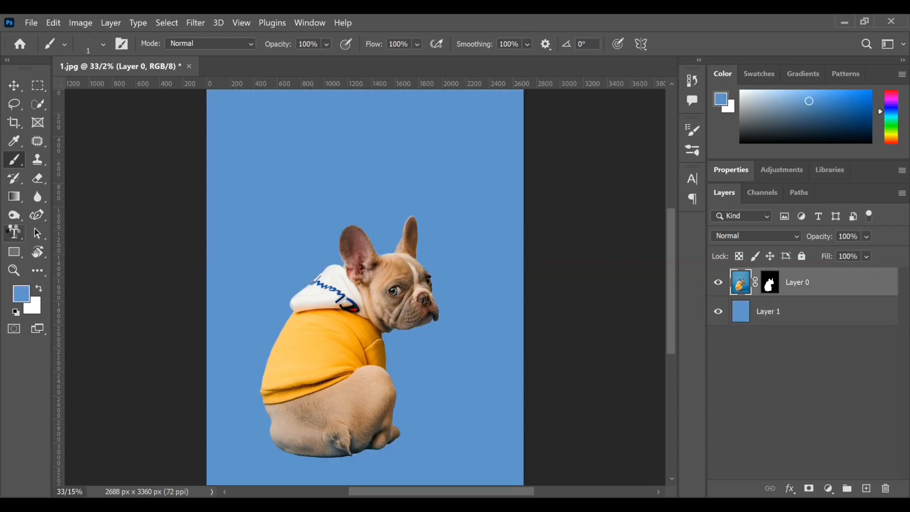
key("t")
left_click(265, 275)
type("D")
key("ctrl+Return")
Step: Set the letter D's font size to 896 pt and move it up over the dog's head and upper body
key("v")
left_click_drag(261, 248, 328, 362)
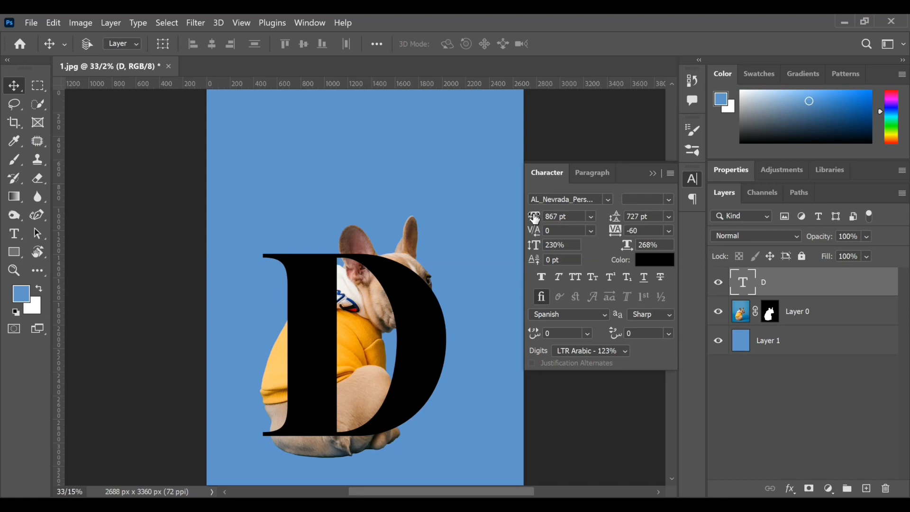
key("Return")
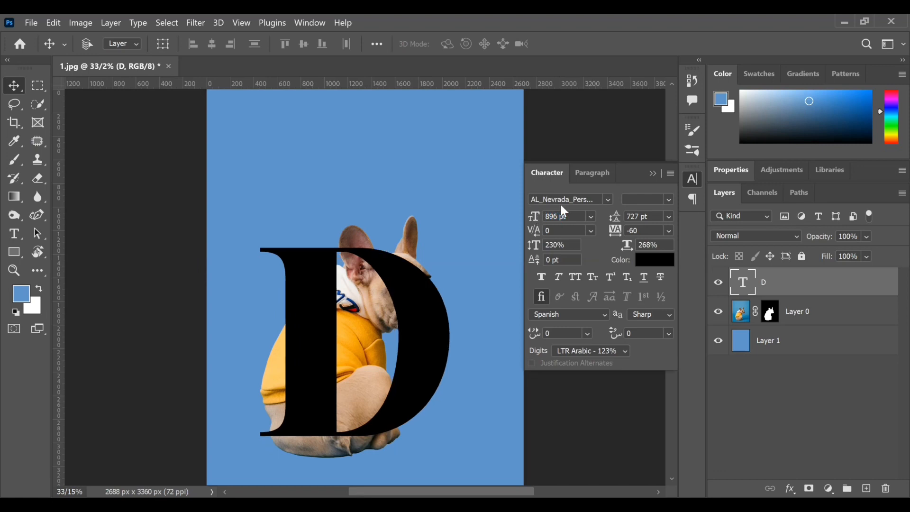
left_click(249, 339)
left_click_drag(310, 329, 304, 298)
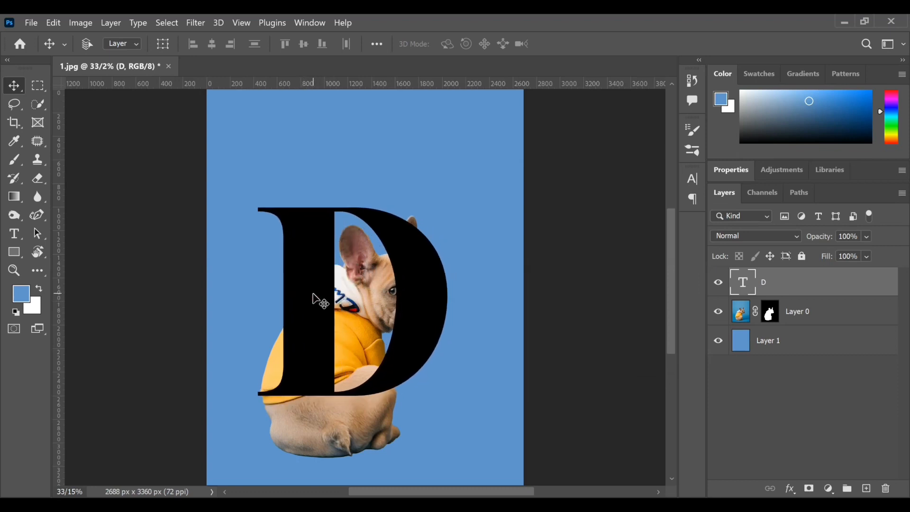
Step: Move the dog and the letter D together up and right, closer to the middle of the canvas
left_click(826, 316)
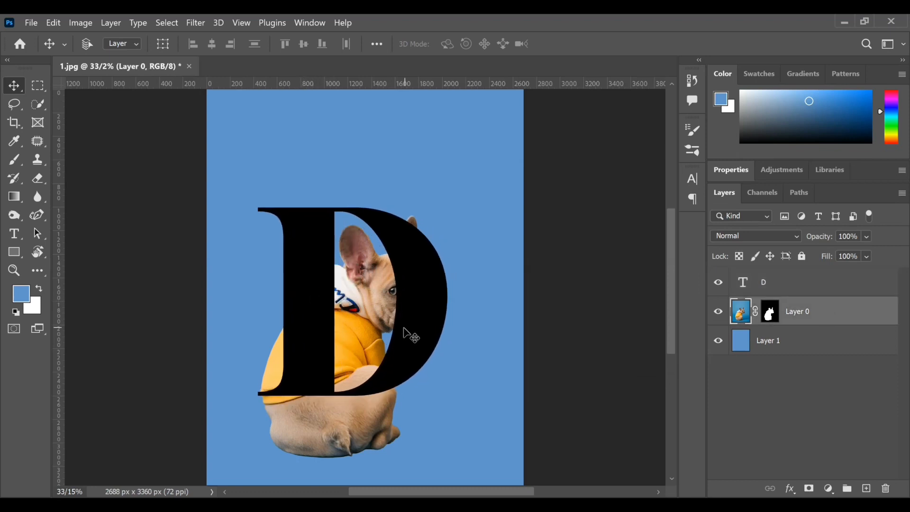
mouse_move(403, 328)
left_mouse_down()
mouse_move(418, 300)
mouse_move(402, 314)
left_mouse_up()
left_click(851, 291, "shift")
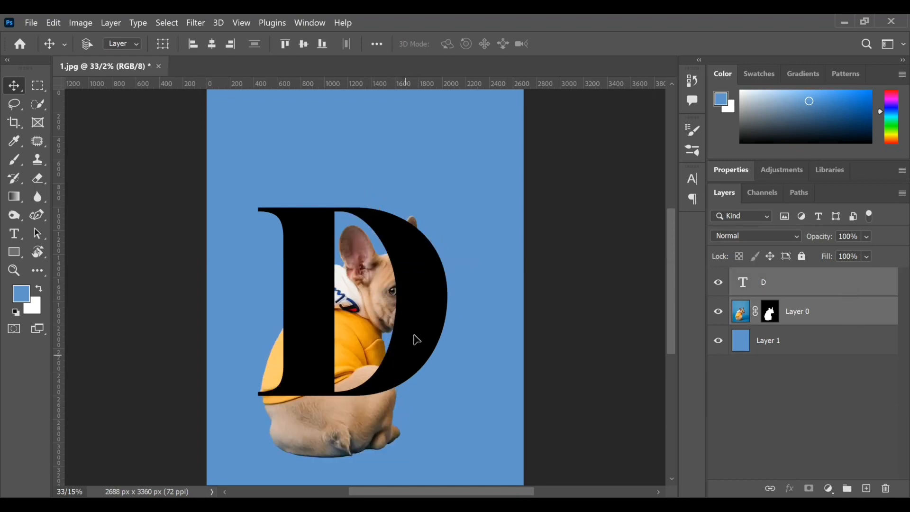
left_click_drag(414, 337, 425, 307)
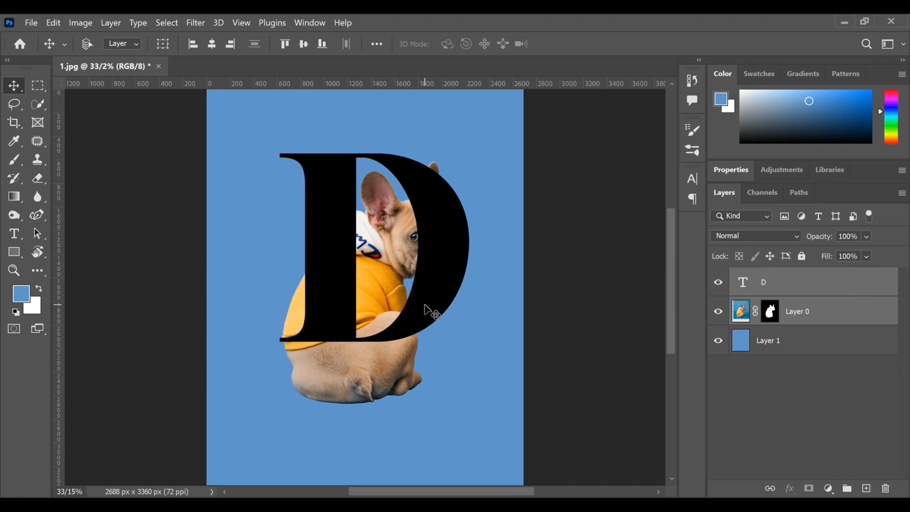
Step: Scale the dog layer down to about 95.55% and shift it slightly down and right against the letter
left_click(801, 315)
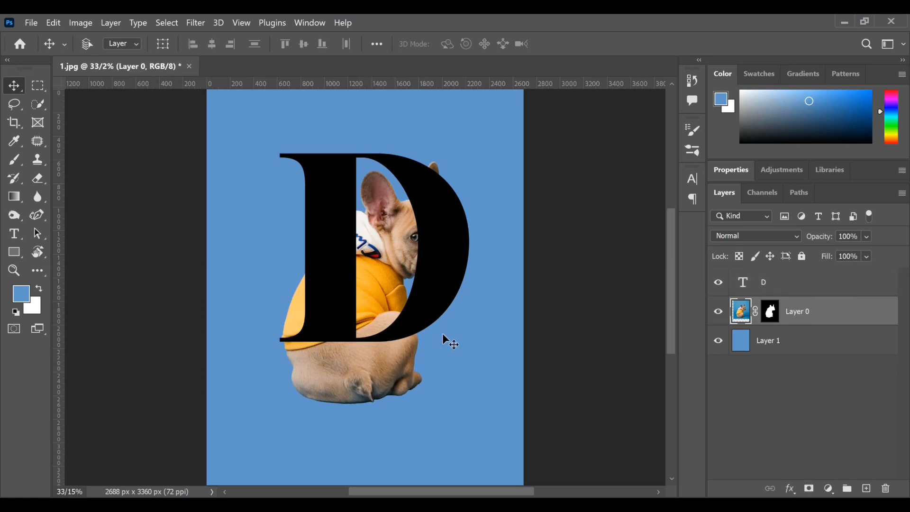
key("ctrl+t")
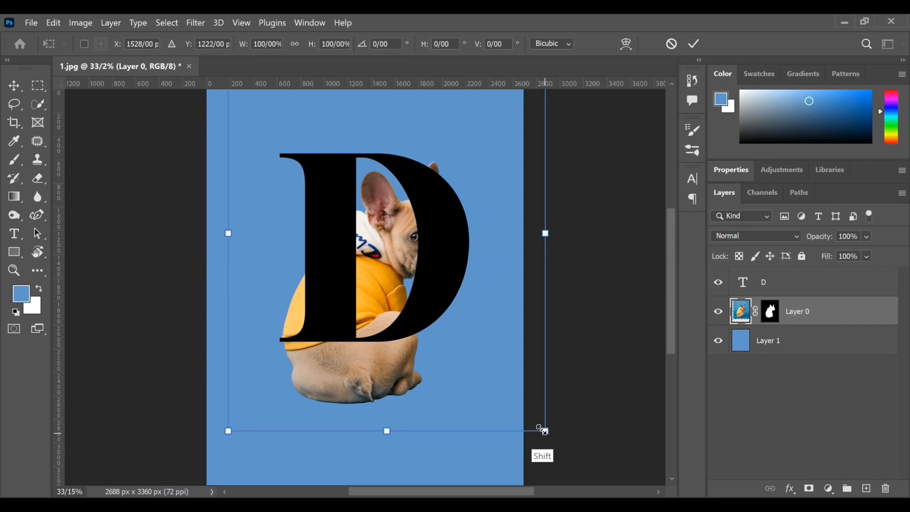
mouse_move(541, 429)
left_mouse_down()
mouse_move(528, 409)
mouse_move(530, 416)
left_mouse_up()
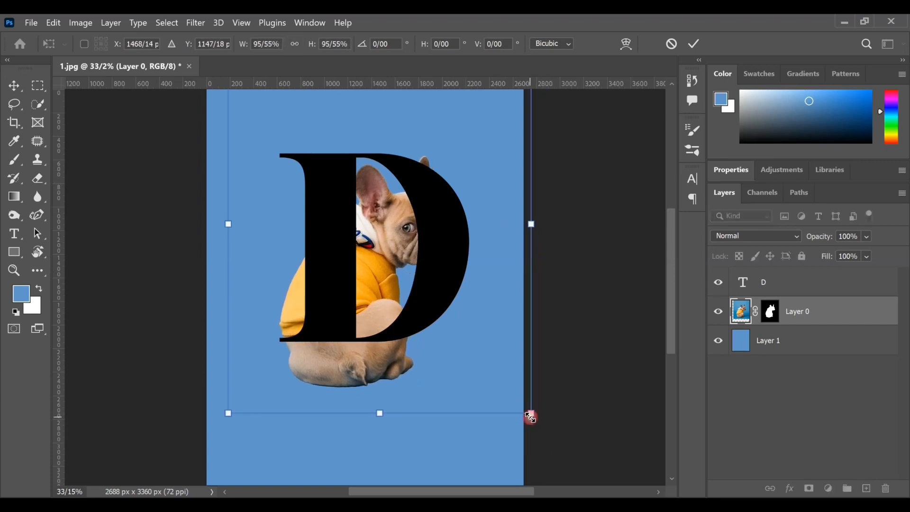
left_click(693, 43)
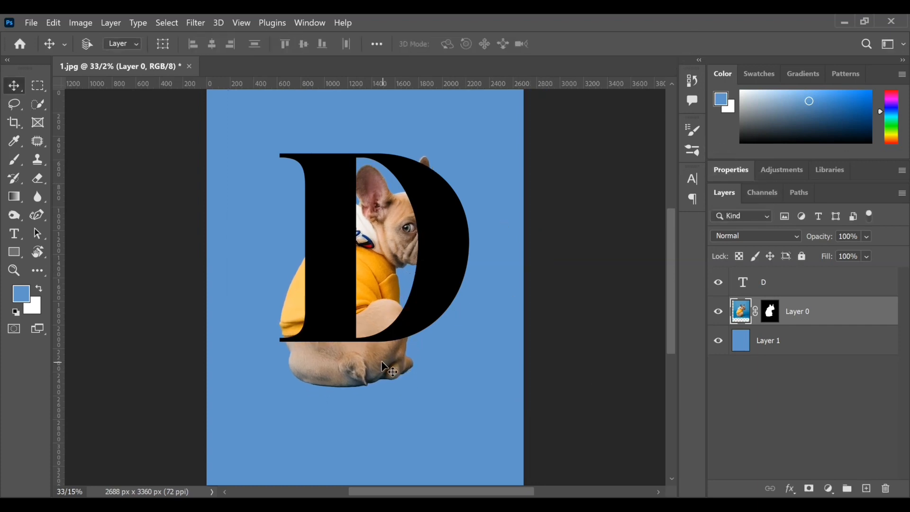
mouse_move(382, 364)
left_mouse_down()
mouse_move(387, 377)
mouse_move(390, 369)
left_mouse_up()
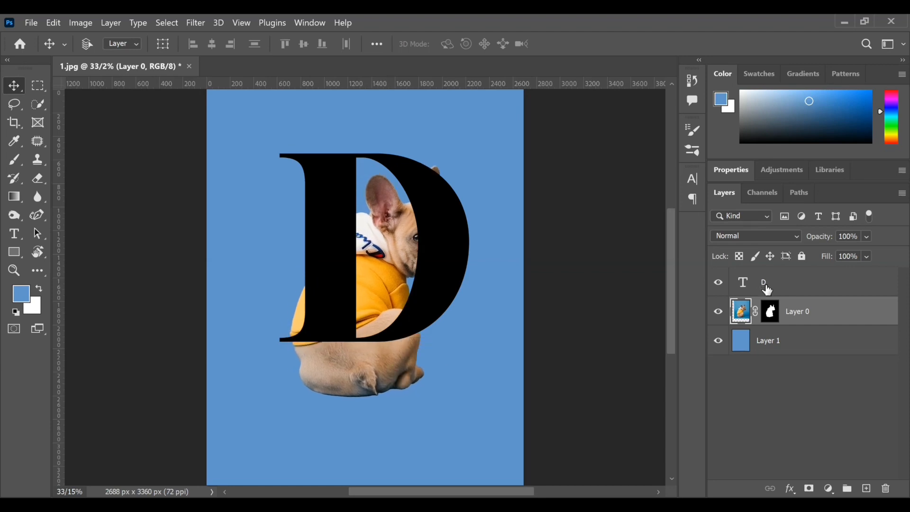
Step: Place the letter D's layer behind the dog and enlarge its font size so it extends above the dog's ears
left_click_drag(782, 295, 803, 319)
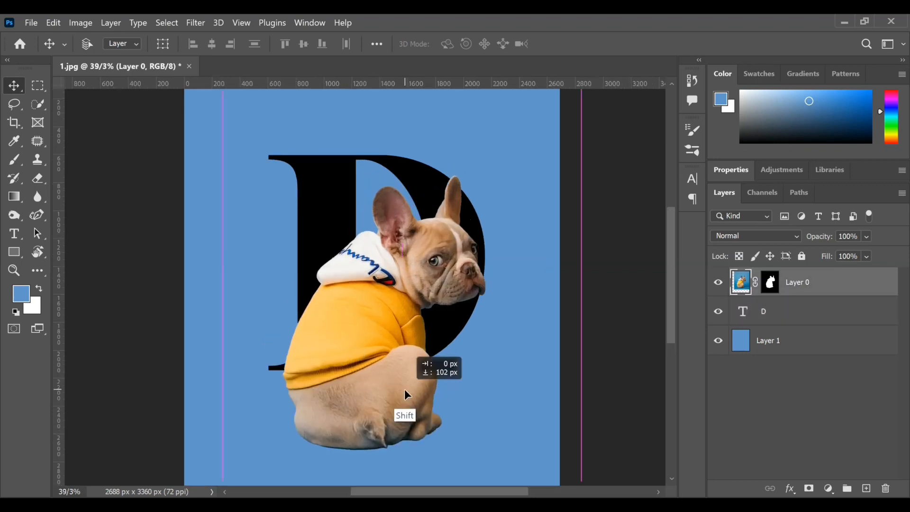
left_click_drag(404, 390, 404, 391)
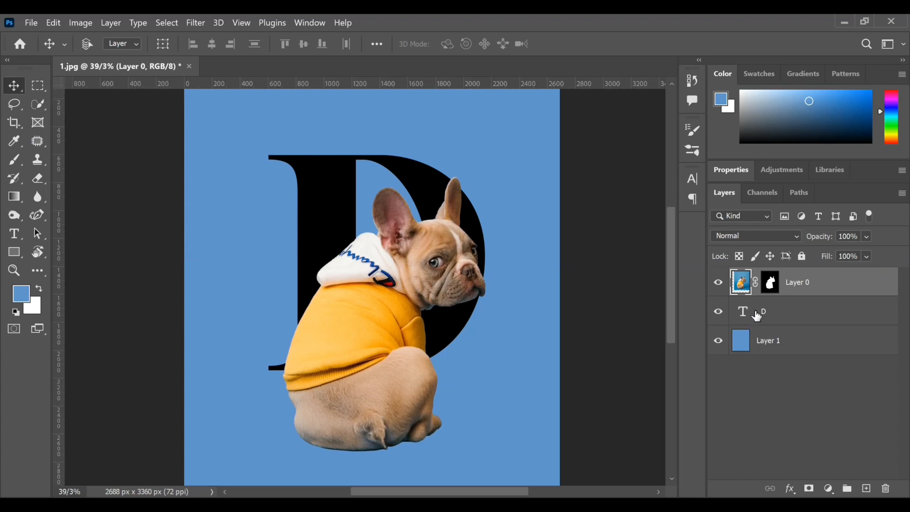
key("alt+bracketleft")
left_click(693, 180)
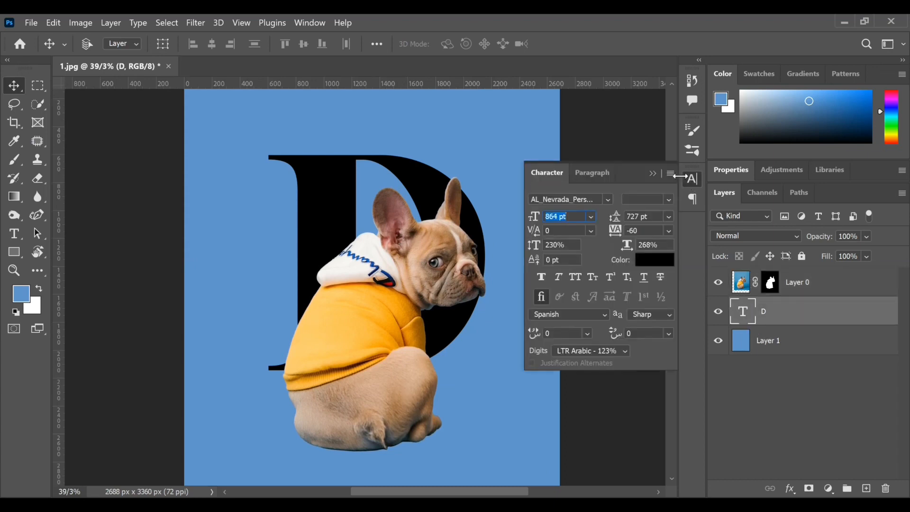
left_click_drag(537, 219, 561, 216)
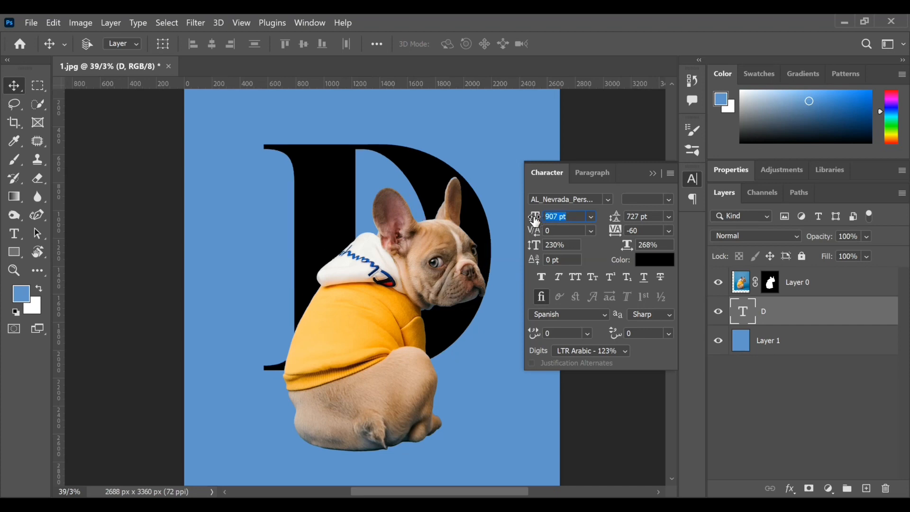
left_click_drag(536, 220, 558, 219)
key("Return")
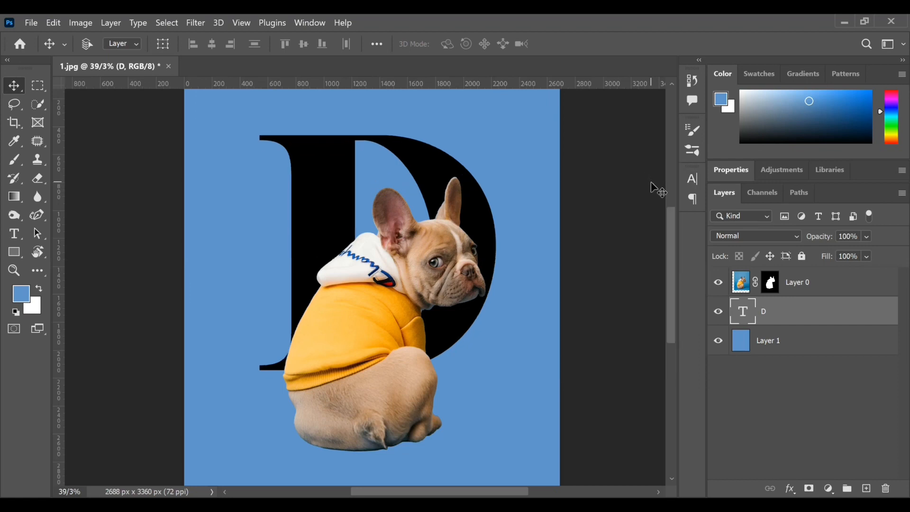
Step: Nudge the dog layer slightly downward in front of the letter D
left_click(797, 283)
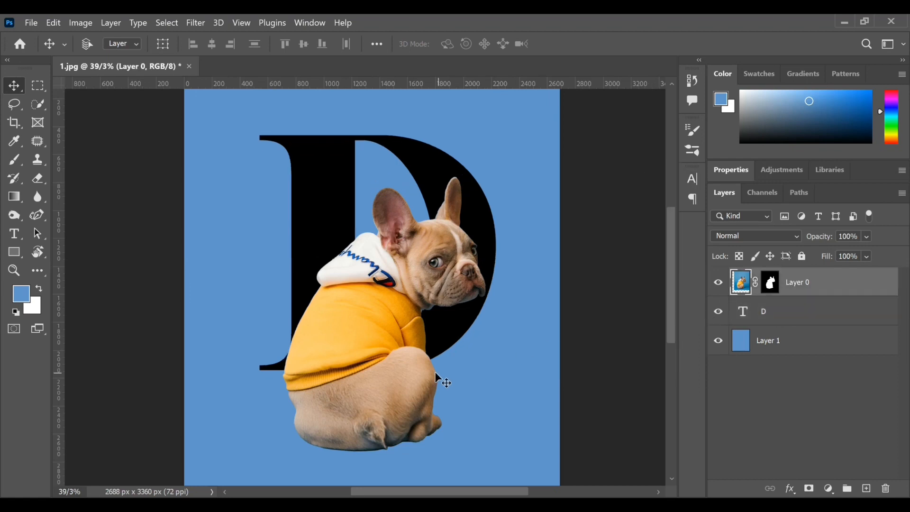
left_click_drag(413, 383, 414, 380)
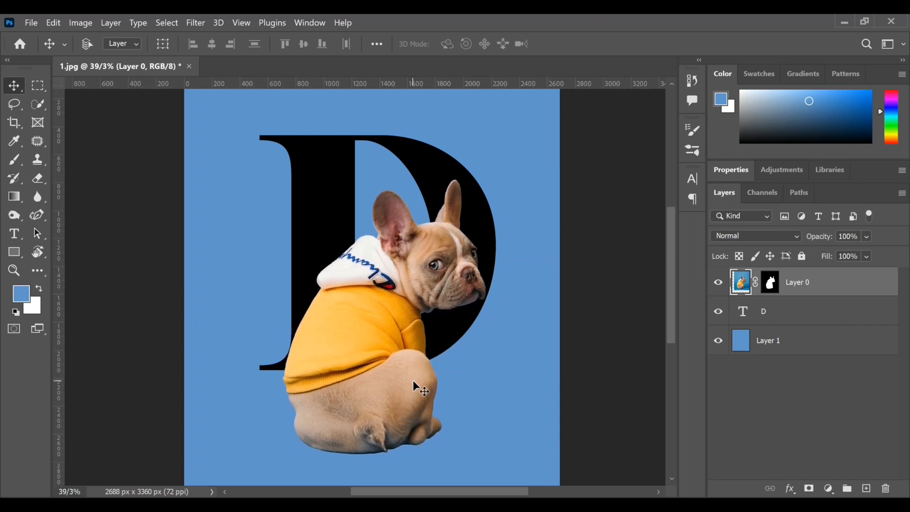
scroll(414, 380, "down", 3)
scroll(413, 380, "up", 2)
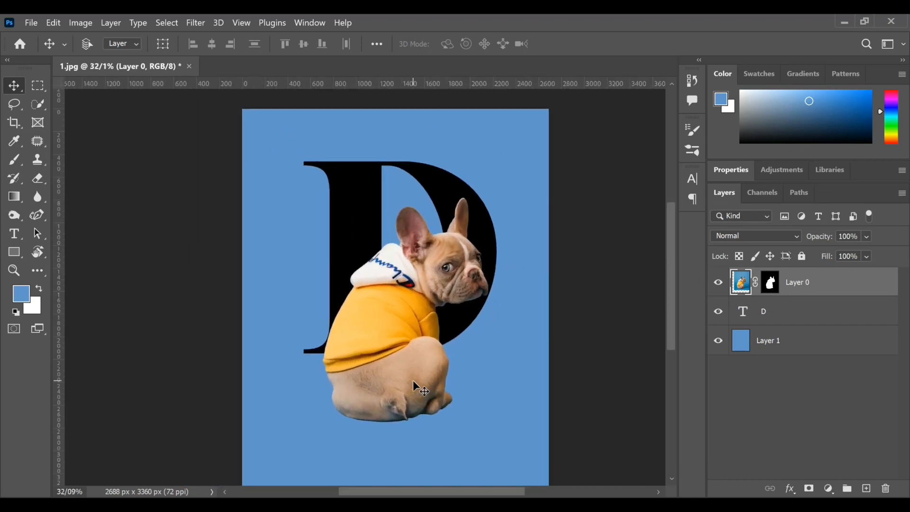
scroll(413, 380, "up", 1)
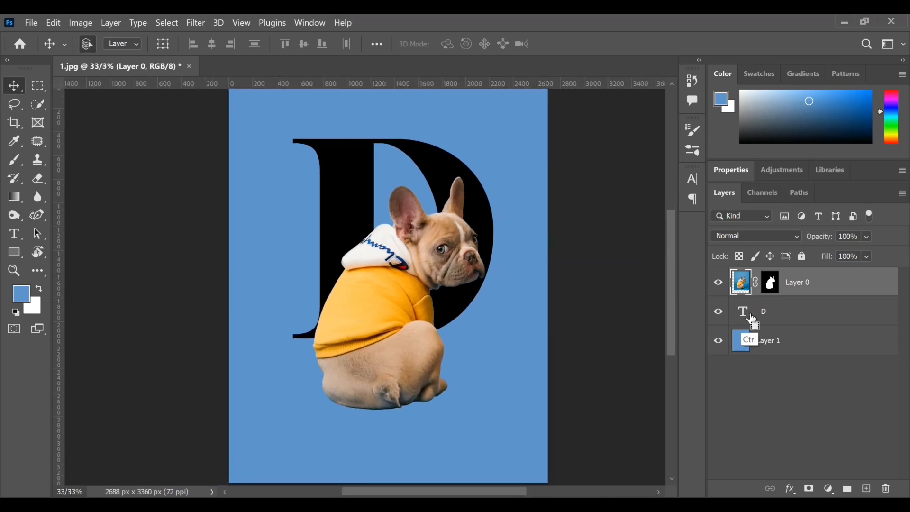
Step: Load the letter D's outline as a selection and target the dog's layer mask with a black Brush
left_click(751, 319, "ctrl")
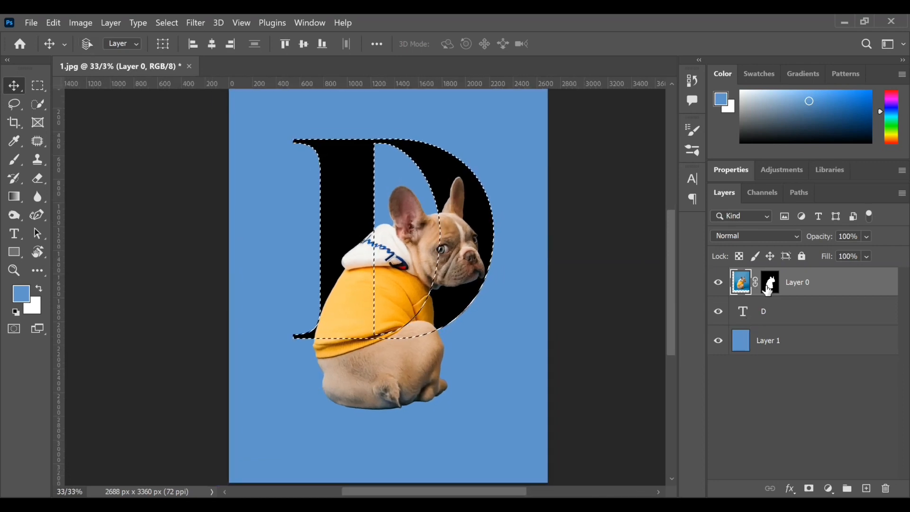
key("d")
left_click(769, 284)
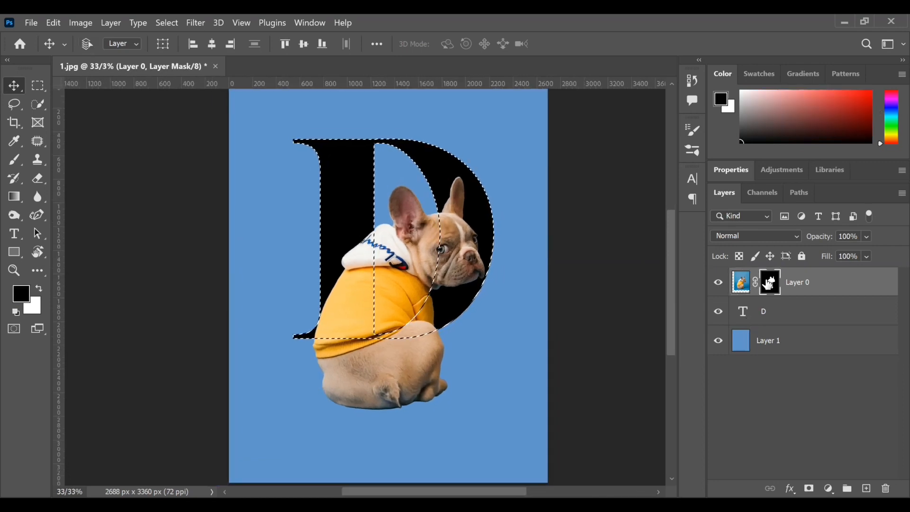
left_click(15, 159)
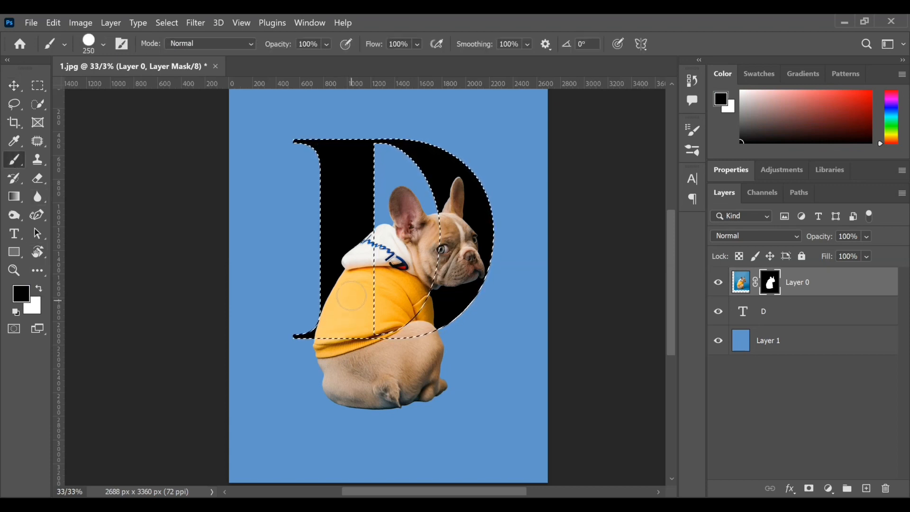
Step: Paint black on the dog's mask over the D's stem and lower curve to hide the body there, and clear the selection
left_click_drag(343, 291, 340, 249)
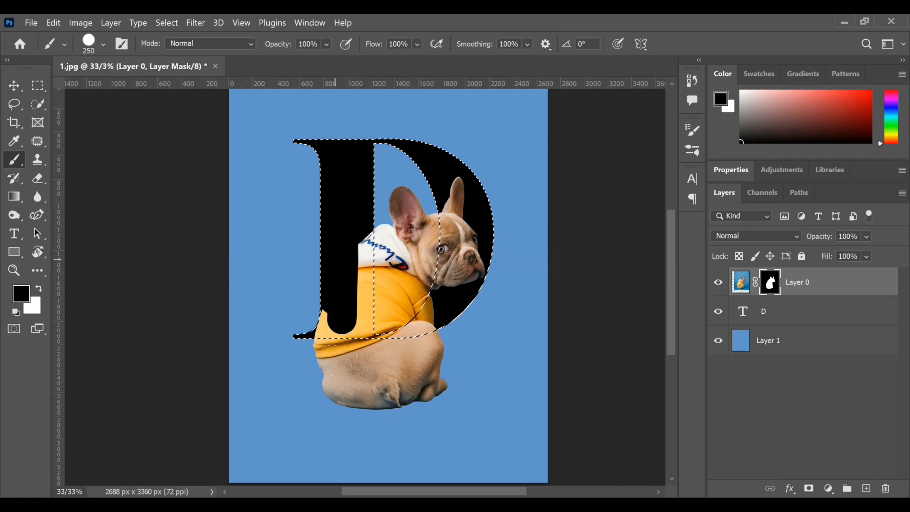
left_click_drag(332, 359, 325, 280)
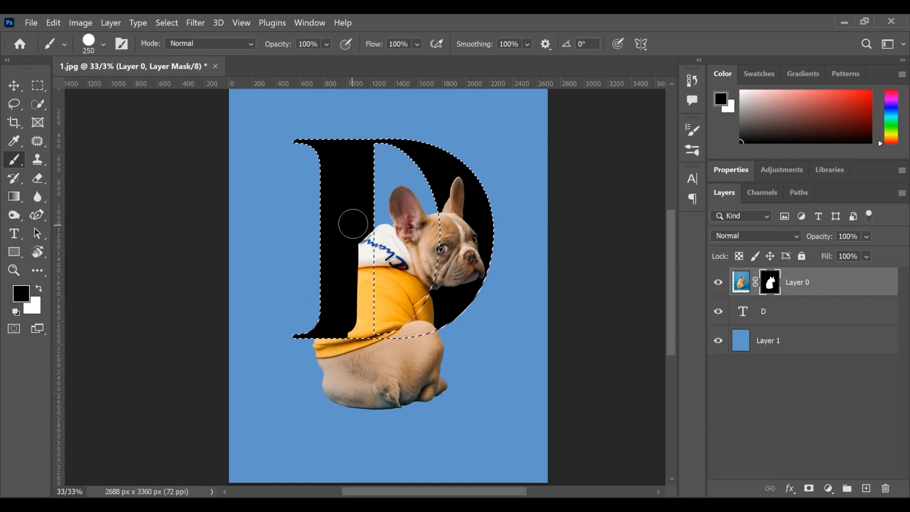
left_click_drag(353, 223, 356, 327)
mouse_move(354, 231)
left_mouse_down()
mouse_move(366, 339)
mouse_move(431, 306)
mouse_move(431, 351)
left_mouse_up()
key("bracketleft")
key("bracketleft")
key("bracketleft")
key("ctrl+plus")
key("ctrl+d")
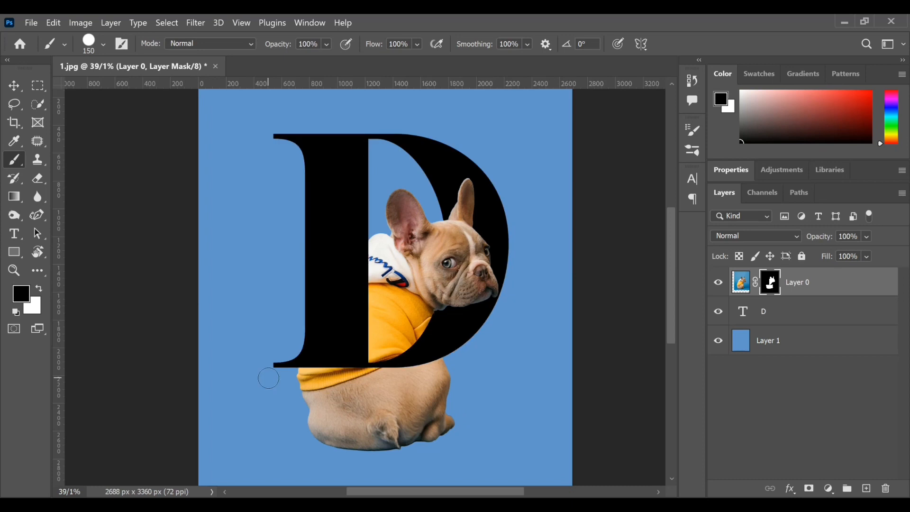
Step: Select the dog and letter D layers and scale them down together proportionally
left_click(796, 286, "ctrl")
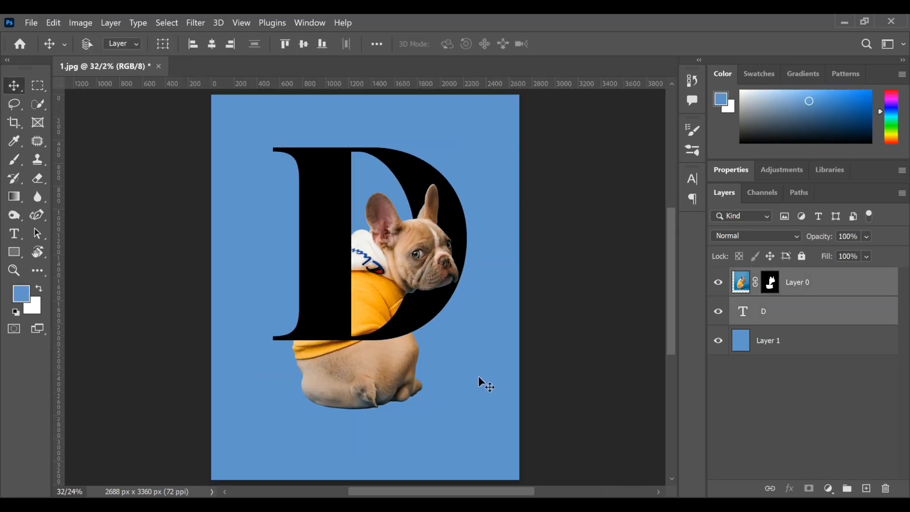
key("ctrl+t")
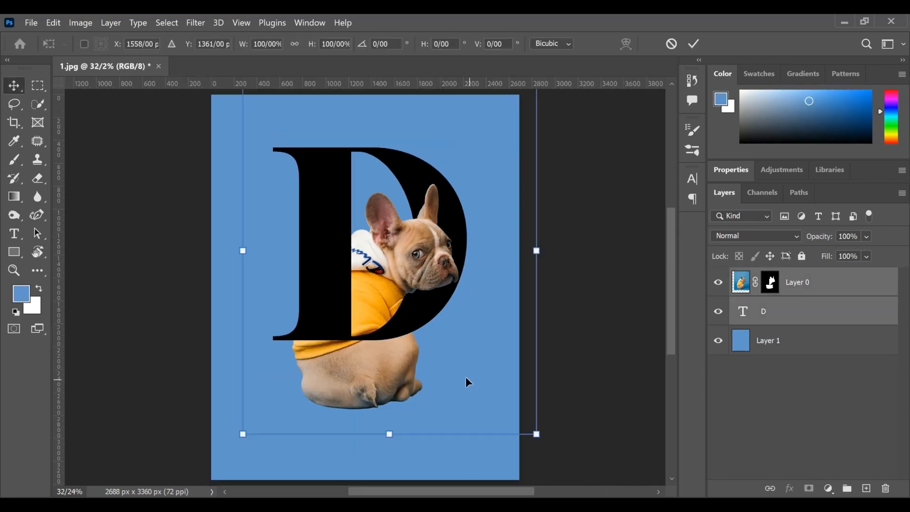
left_click_drag(536, 433, 504, 389)
key("Return")
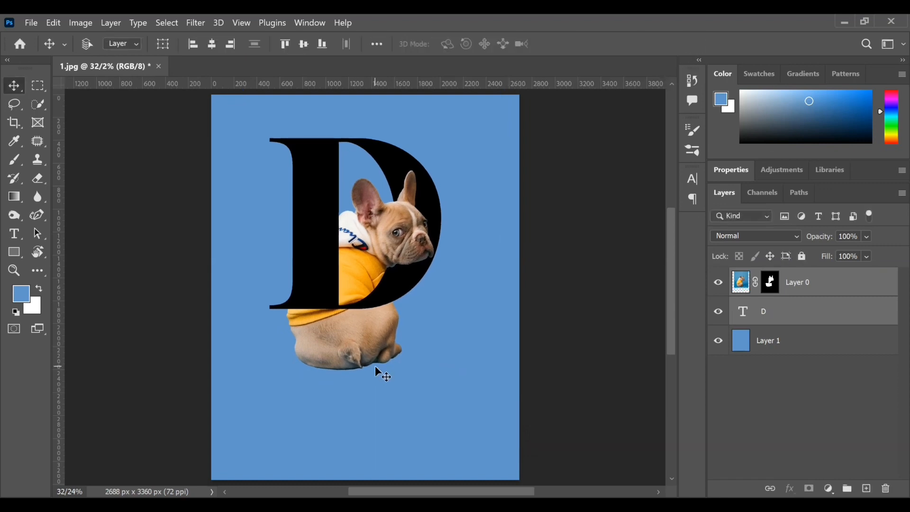
Step: Shrink the dog and letter D slightly more and position them together near the centre of the canvas
left_click_drag(382, 331, 390, 345)
key("ctrl+t")
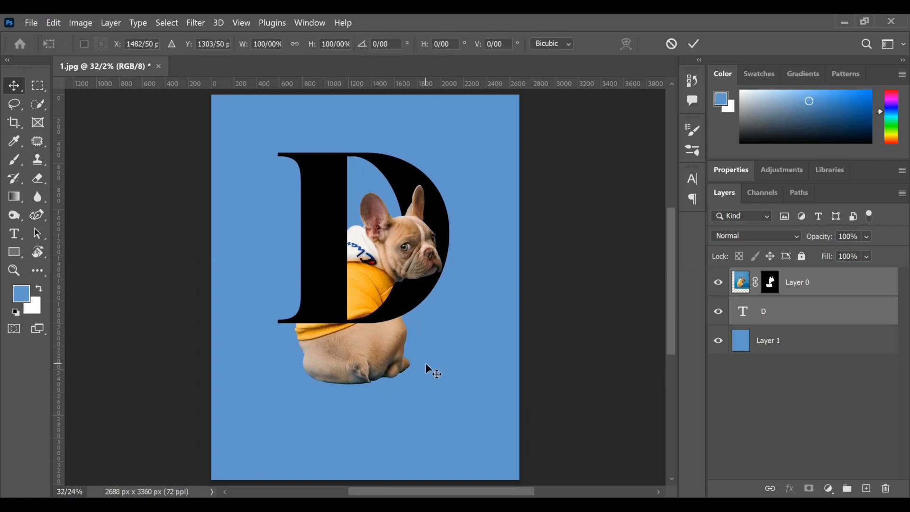
left_click_drag(505, 399, 496, 388)
left_click(693, 43)
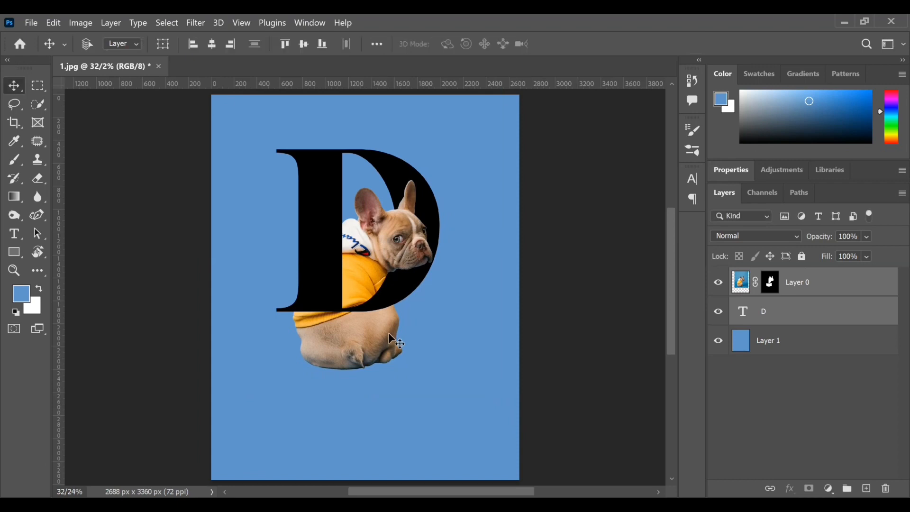
left_click_drag(393, 334, 395, 340)
Step: Open the green leaves picture, file 2, from the pictures folder
left_click(31, 23)
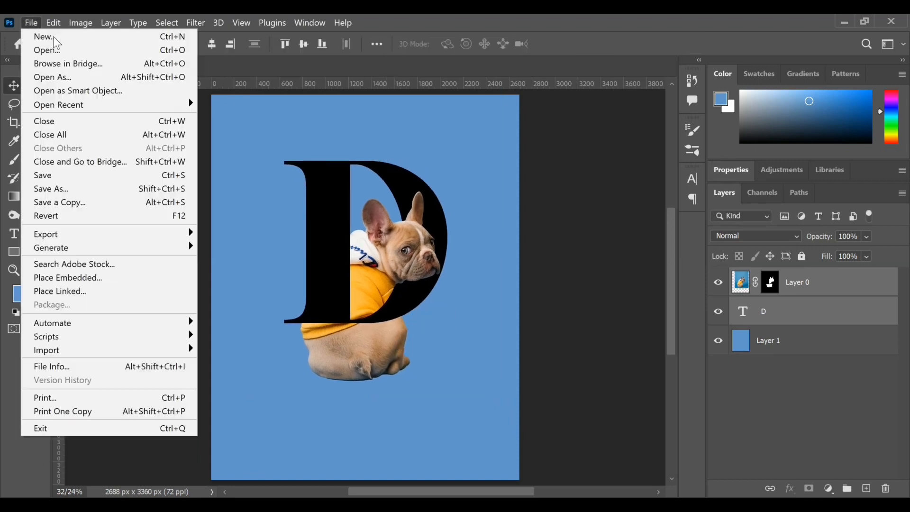
left_click(61, 51)
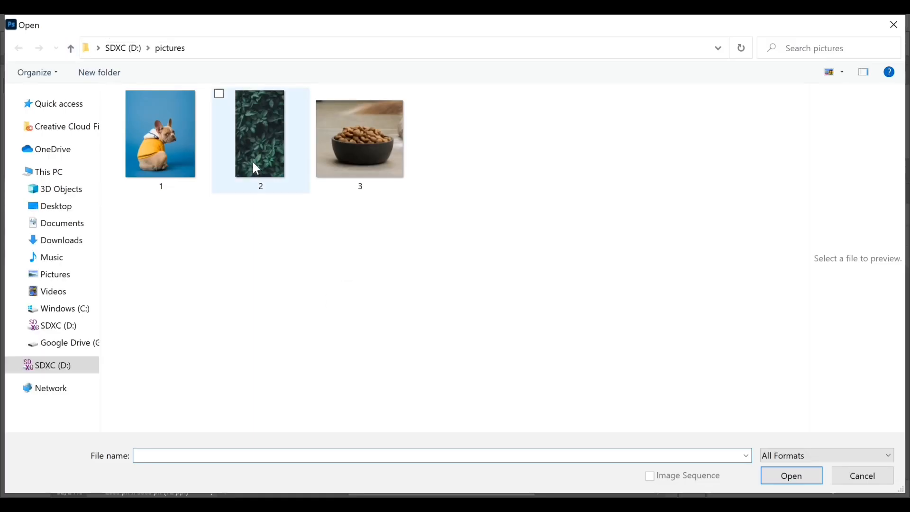
left_click(252, 161)
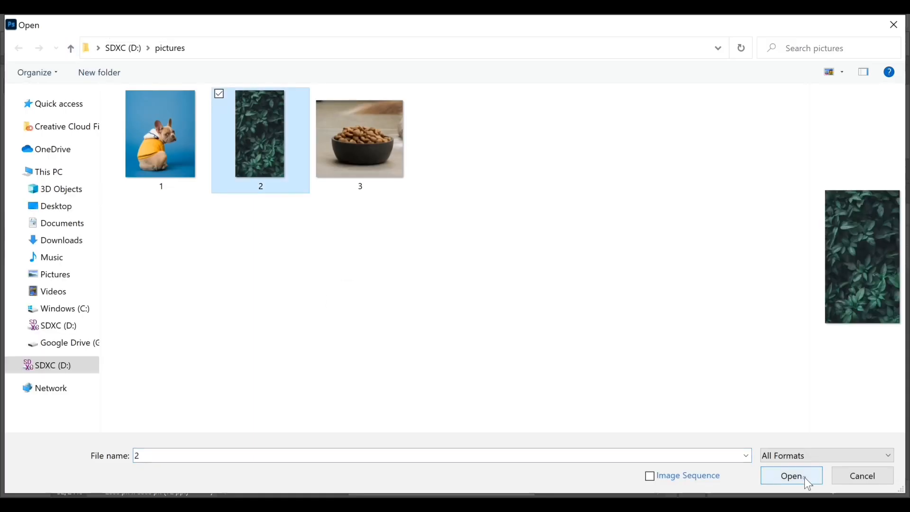
left_click(805, 477)
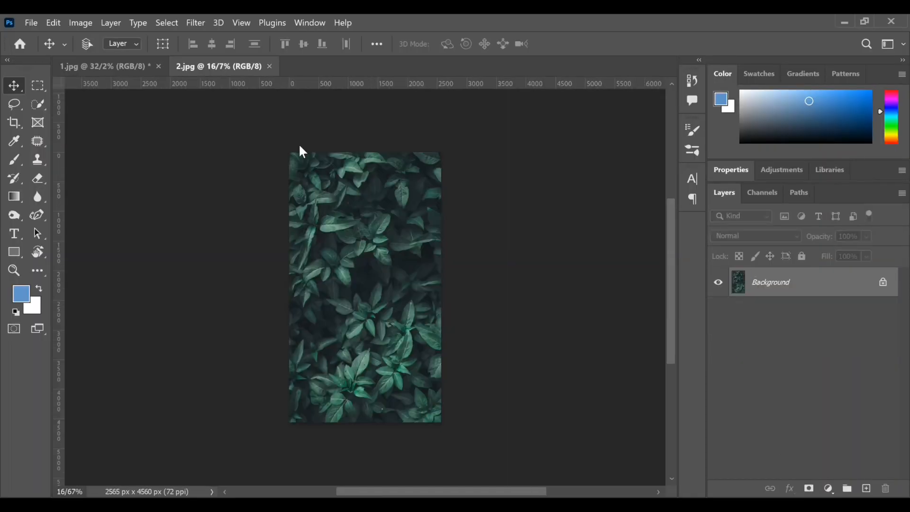
Step: Copy the leaves image into the 1.jpg poster document and close 2.jpg
left_click_drag(225, 81, 223, 107)
left_click_drag(315, 268, 415, 264)
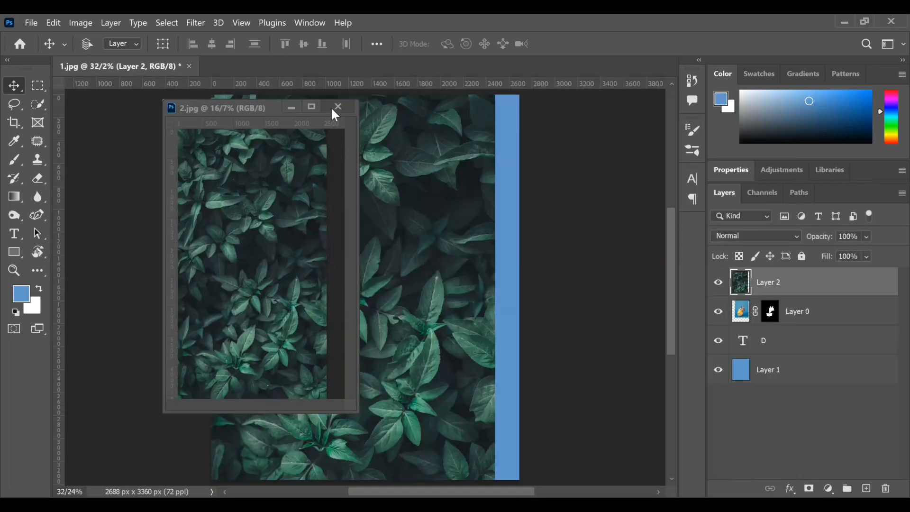
left_click(333, 109)
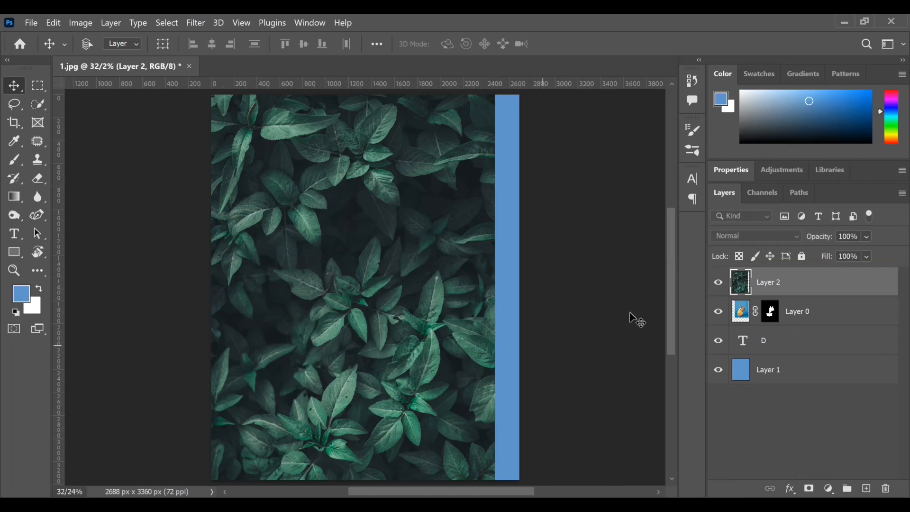
Step: Place the leaves layer directly beneath the dog layer and shift the leaves to cover the poster's right edge
left_click_drag(807, 286, 806, 326)
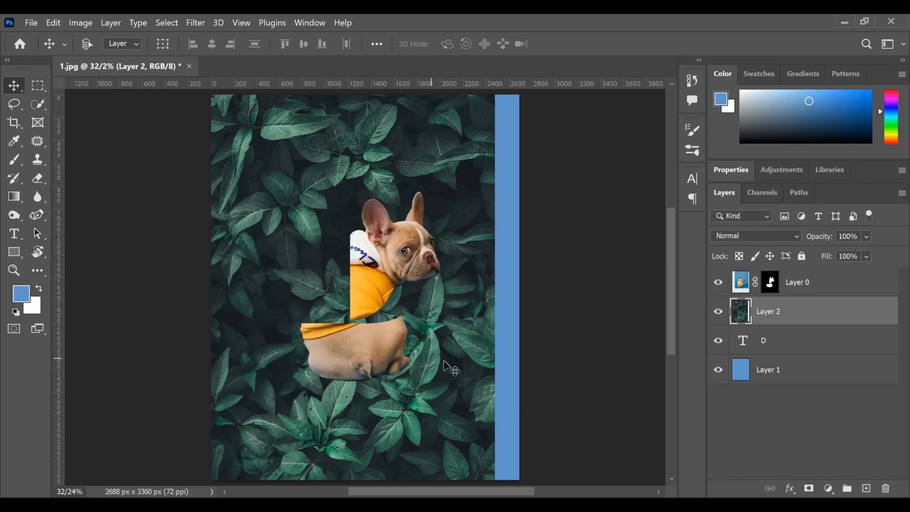
left_click_drag(443, 361, 471, 355)
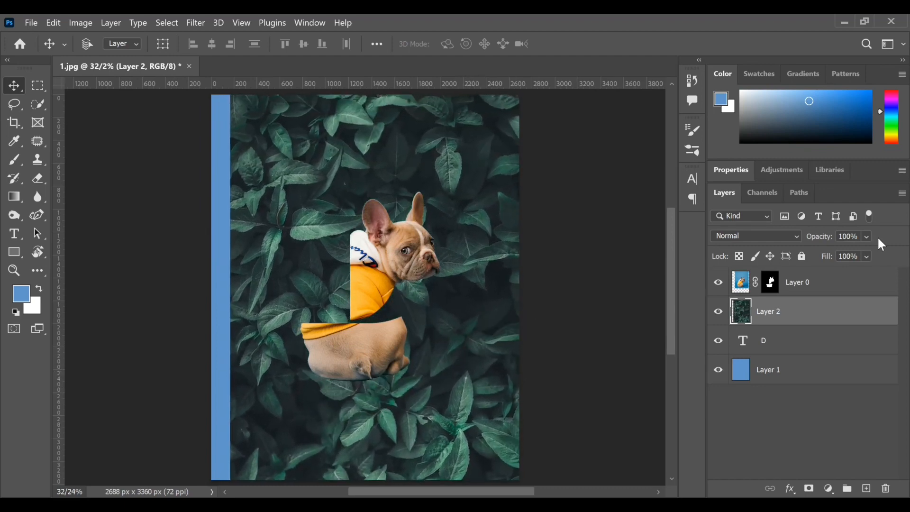
Step: Set the leaves layer's opacity to 77% and reposition the leaves over the letter D
left_click(884, 253)
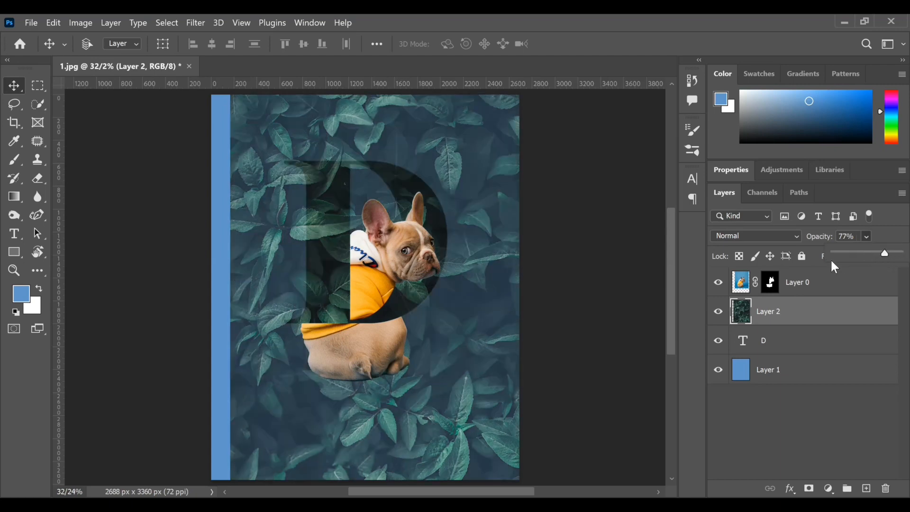
left_click_drag(472, 327, 463, 306)
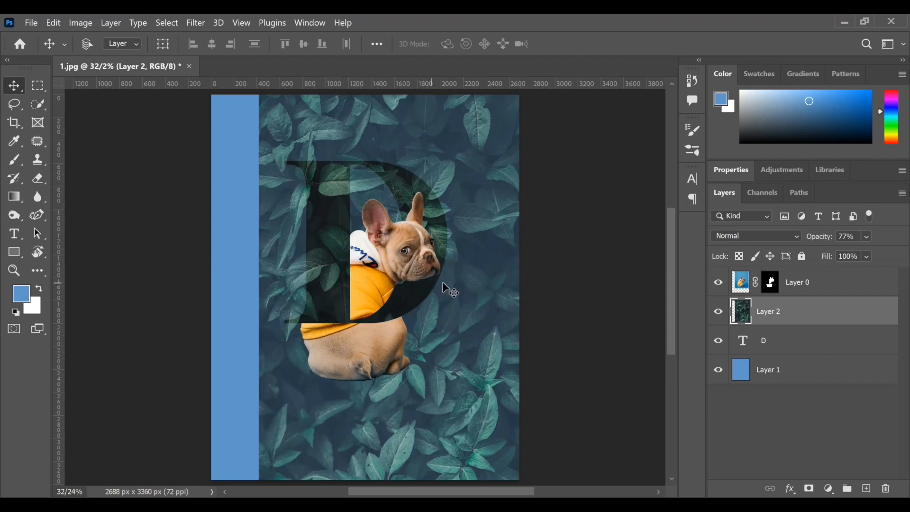
left_click_drag(440, 274, 436, 265)
Step: Scale the leaves layer up proportionally to about 106% with Free Transform
key("ctrl+t")
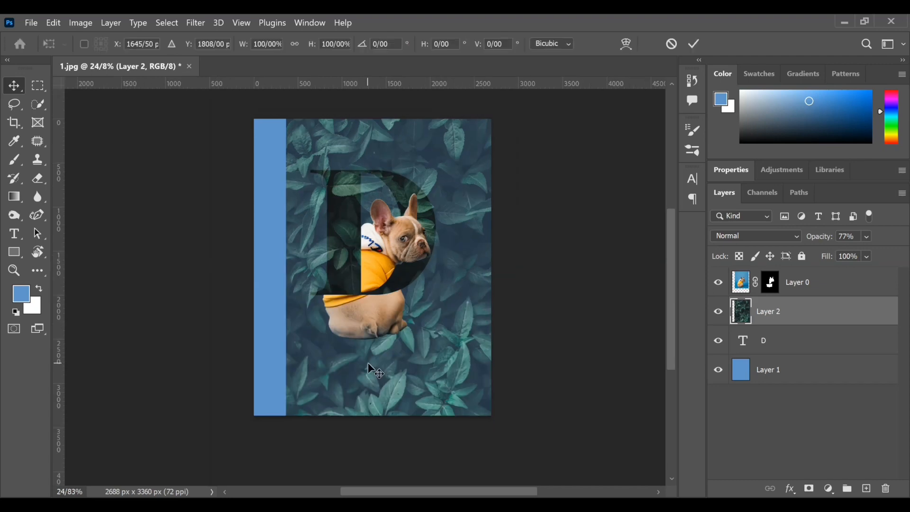
left_click(687, 48)
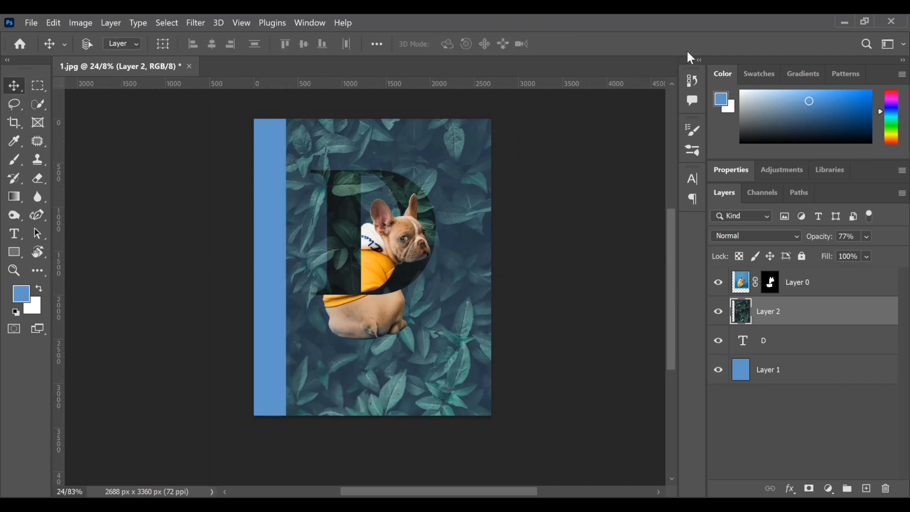
scroll(687, 49, "down", 3)
key("ctrl+t")
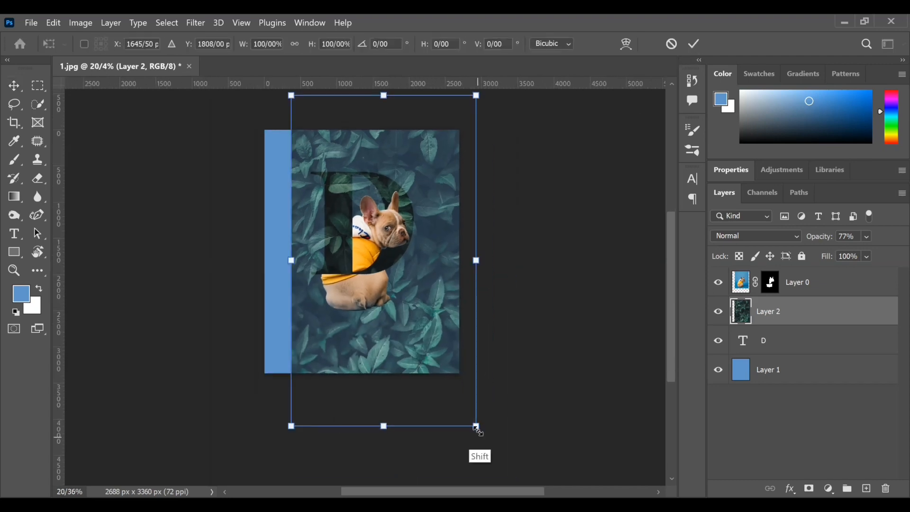
left_click_drag(476, 427, 491, 447)
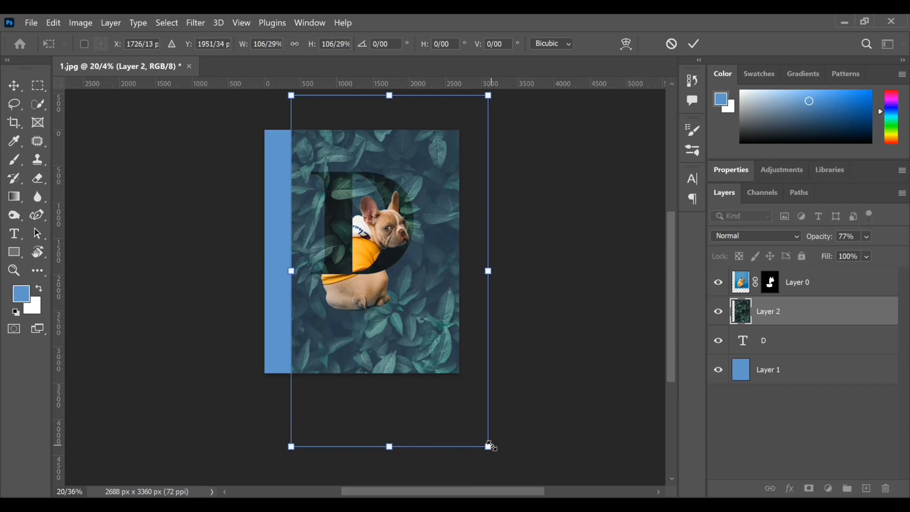
left_click(693, 44)
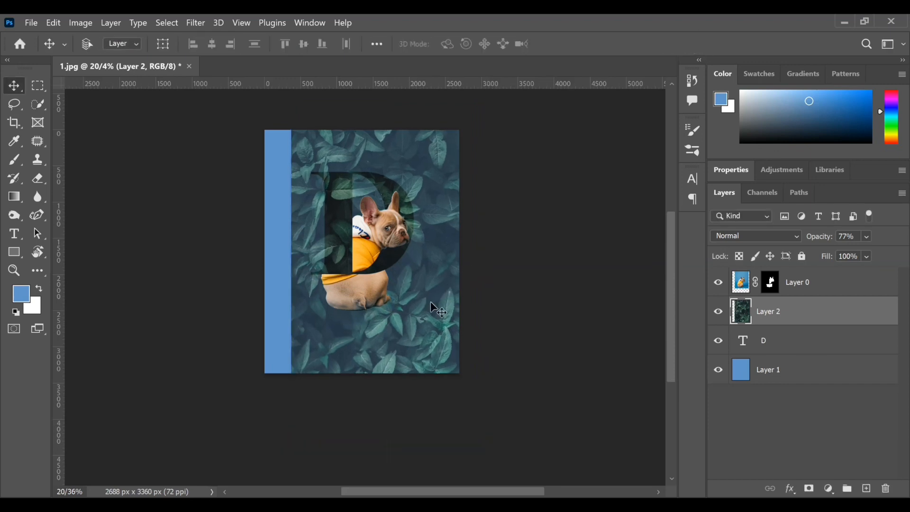
Step: Enlarge the leaves layer by a further 4% or so and nudge it so the leaves overlap the letter D's edges
left_click_drag(430, 295, 430, 293)
key("ctrl+t")
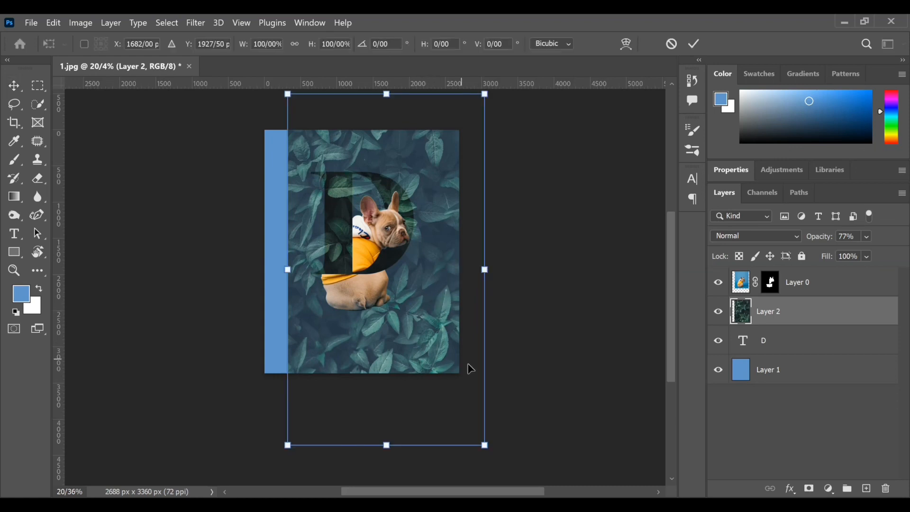
left_click_drag(483, 443, 497, 459)
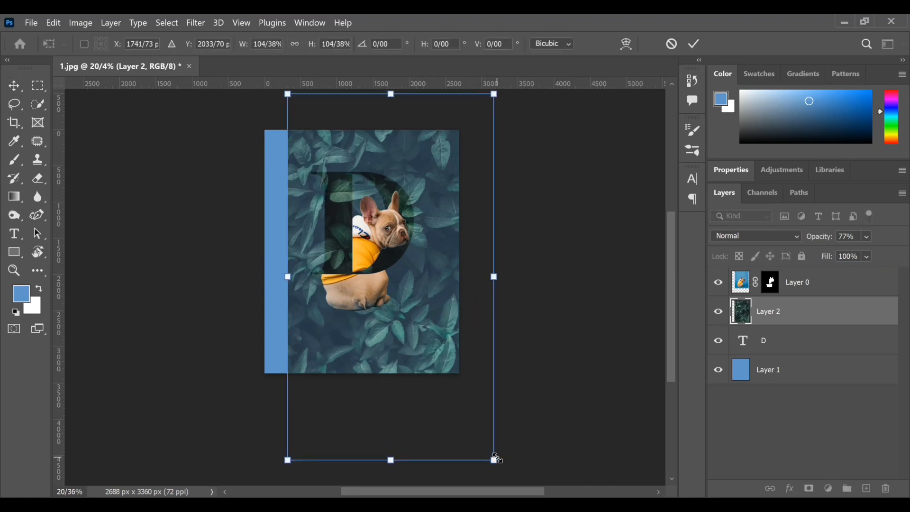
left_click(692, 44)
left_click_drag(433, 326, 430, 326)
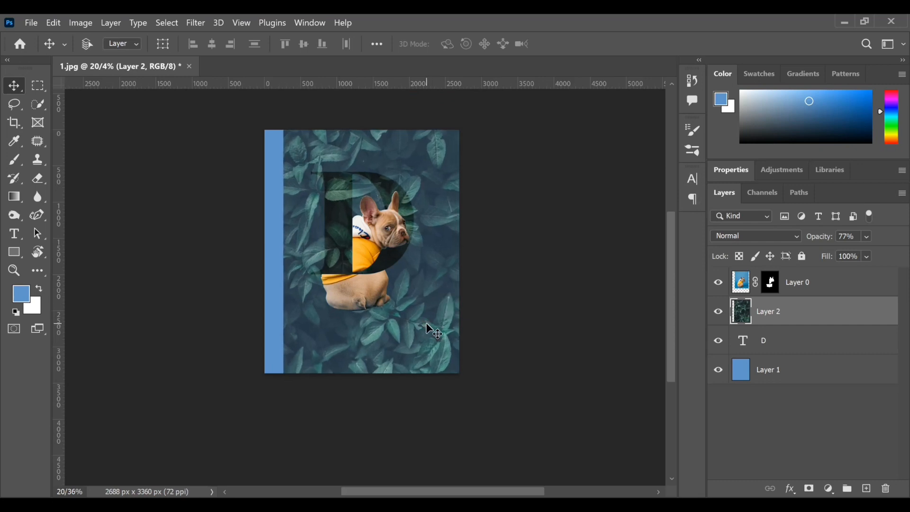
Step: Restore the leaves layer's opacity to 100% and clip the layer to the letter D
key("ctrl+plus")
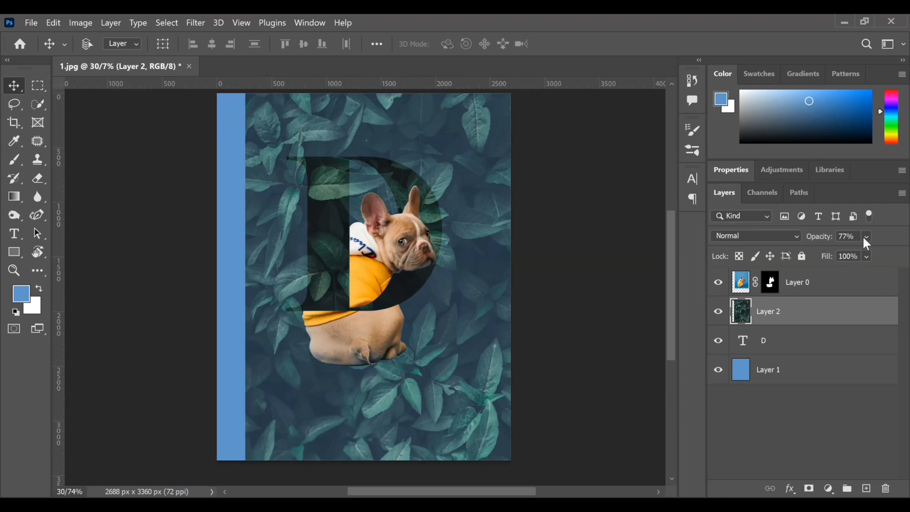
left_click_drag(888, 255, 907, 254)
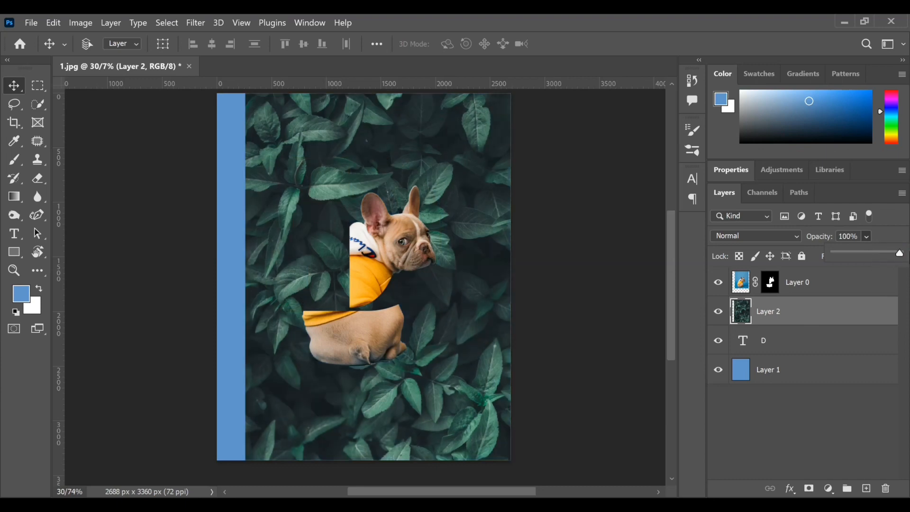
left_click(830, 326, "alt")
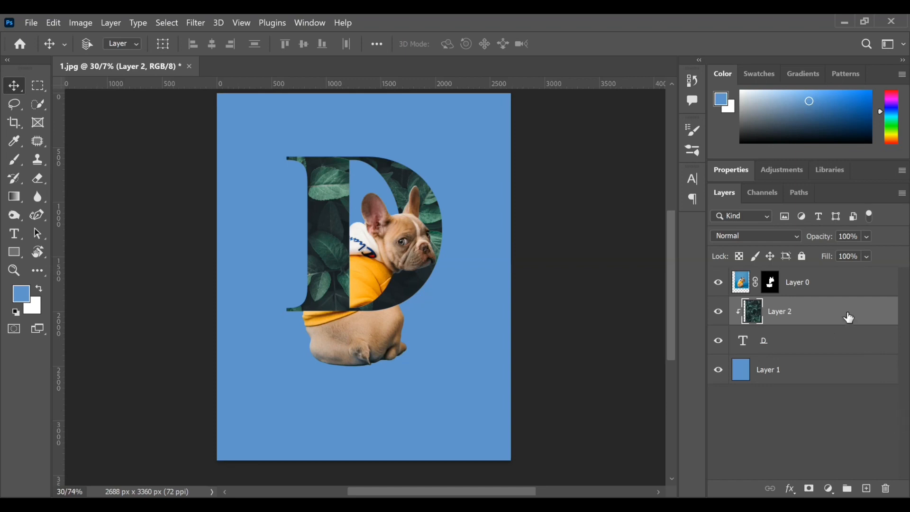
Step: Duplicate the leaves layer as an unclipped copy and set the copy's opacity to 73%
left_click_drag(848, 315, 868, 489)
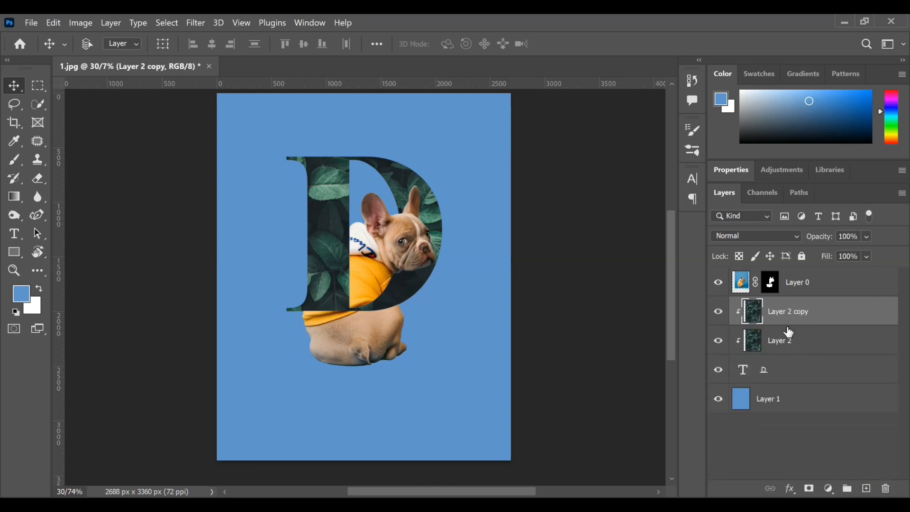
left_click(803, 328, "alt")
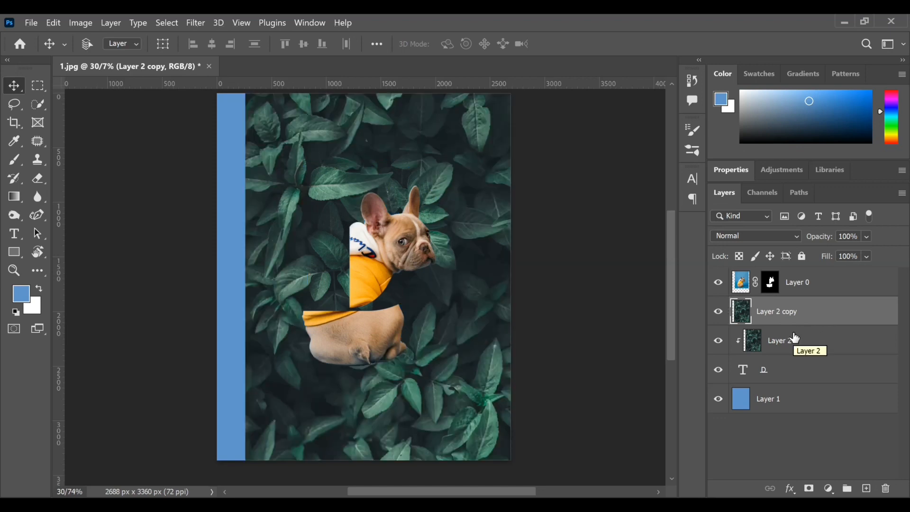
left_click(866, 236)
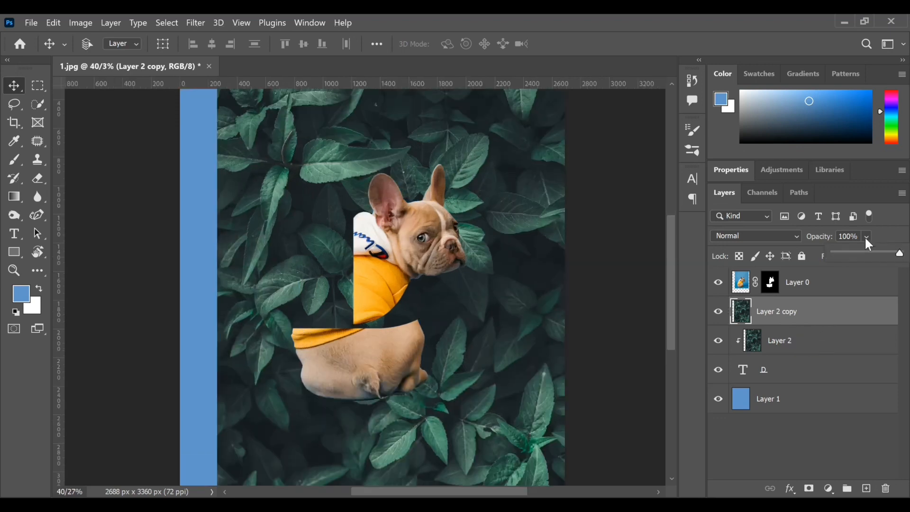
left_click(878, 254)
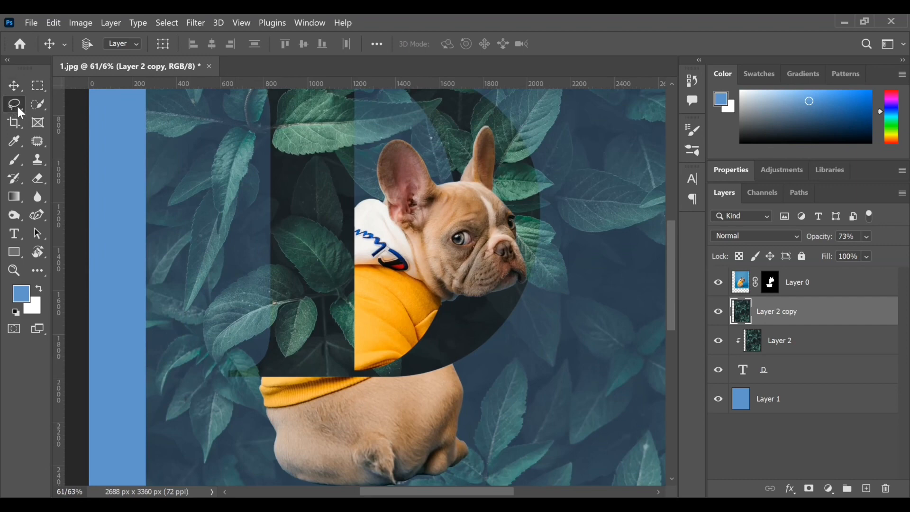
Step: Select the leaf crossing the left edge of the D's lower stem using Quick Selection with a brush size of 25
left_click(38, 103)
mouse_move(247, 307)
left_mouse_down()
mouse_move(225, 313)
mouse_move(246, 290)
mouse_move(230, 298)
mouse_move(237, 290)
mouse_move(278, 269)
mouse_move(251, 319)
mouse_move(223, 329)
mouse_move(225, 319)
mouse_move(217, 338)
mouse_move(214, 313)
left_mouse_up()
key("[")
key("ctrl+z")
key("[")
key("[")
key("[")
key("[")
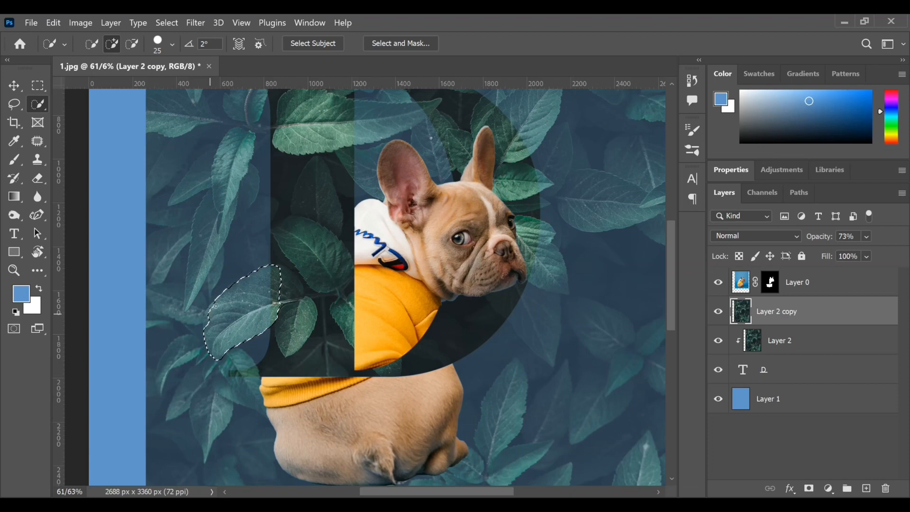
left_click_drag(210, 325, 211, 311)
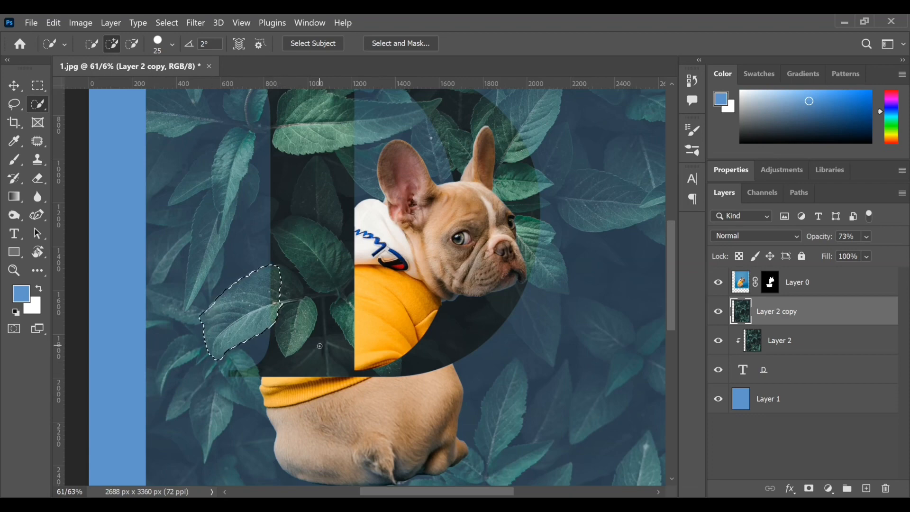
Step: Add the leaves overlapping the D's right curve to the selection, using a brush size of 60
scroll(320, 345, "down", 1)
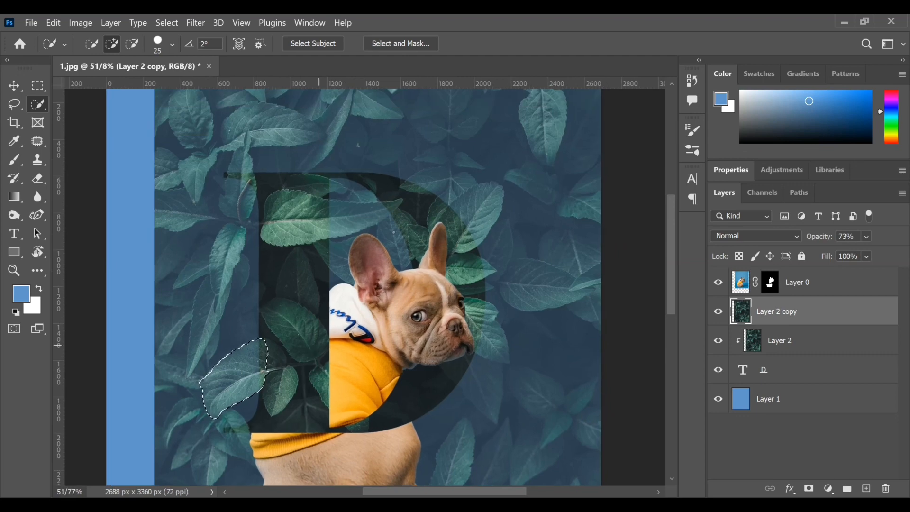
key("bracketright")
key("bracketright")
mouse_move(487, 345)
left_mouse_down()
mouse_move(470, 319)
mouse_move(477, 344)
mouse_move(495, 353)
mouse_move(478, 326)
mouse_move(505, 359)
mouse_move(471, 311)
mouse_move(470, 289)
mouse_move(491, 289)
mouse_move(467, 272)
mouse_move(483, 265)
mouse_move(463, 260)
mouse_move(474, 265)
mouse_move(473, 252)
mouse_move(449, 248)
mouse_move(485, 201)
mouse_move(454, 253)
left_mouse_up()
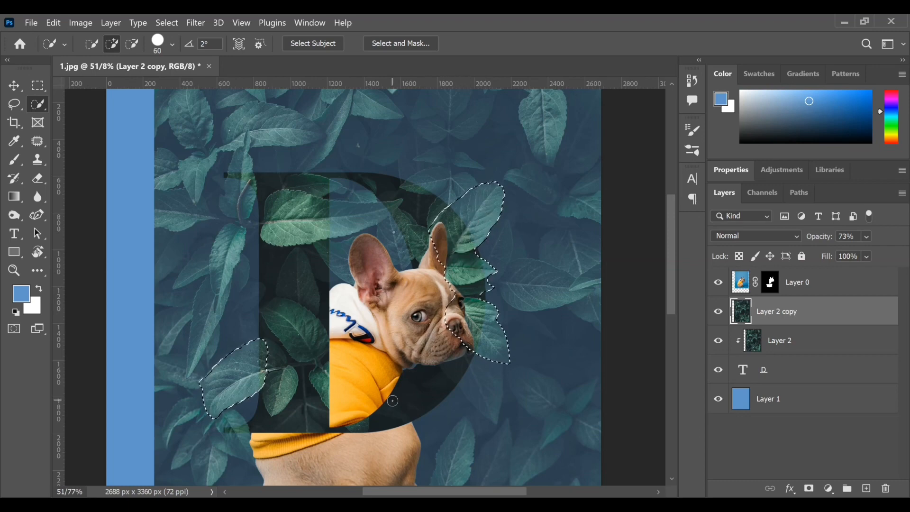
Step: Extend the selection along the leaf at the D's lower stem and add a layer mask to the leaves copy
mouse_move(268, 358)
left_mouse_down()
mouse_move(282, 368)
mouse_move(276, 390)
left_mouse_up()
left_click(809, 489)
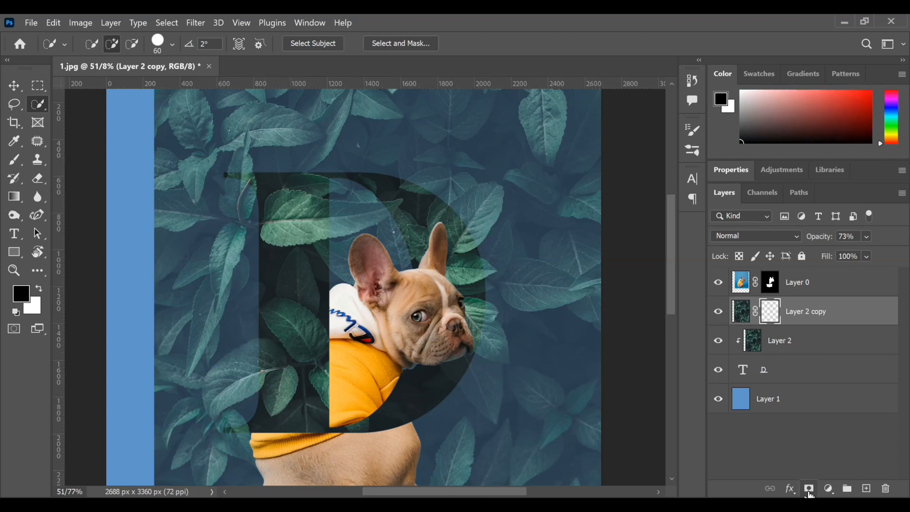